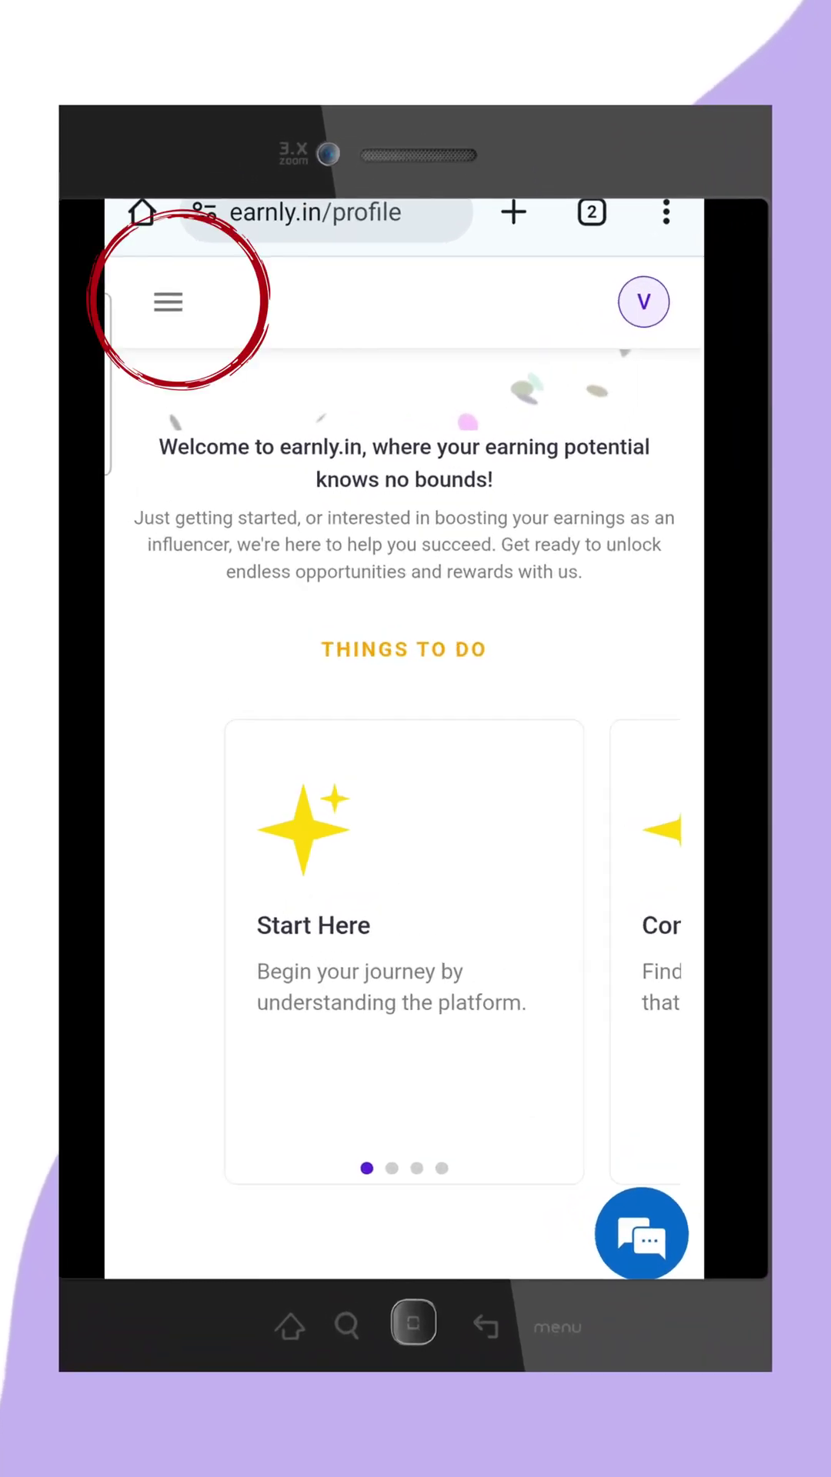
Step: Open Earnly's main navigation menu from the profile page
left_click(169, 301)
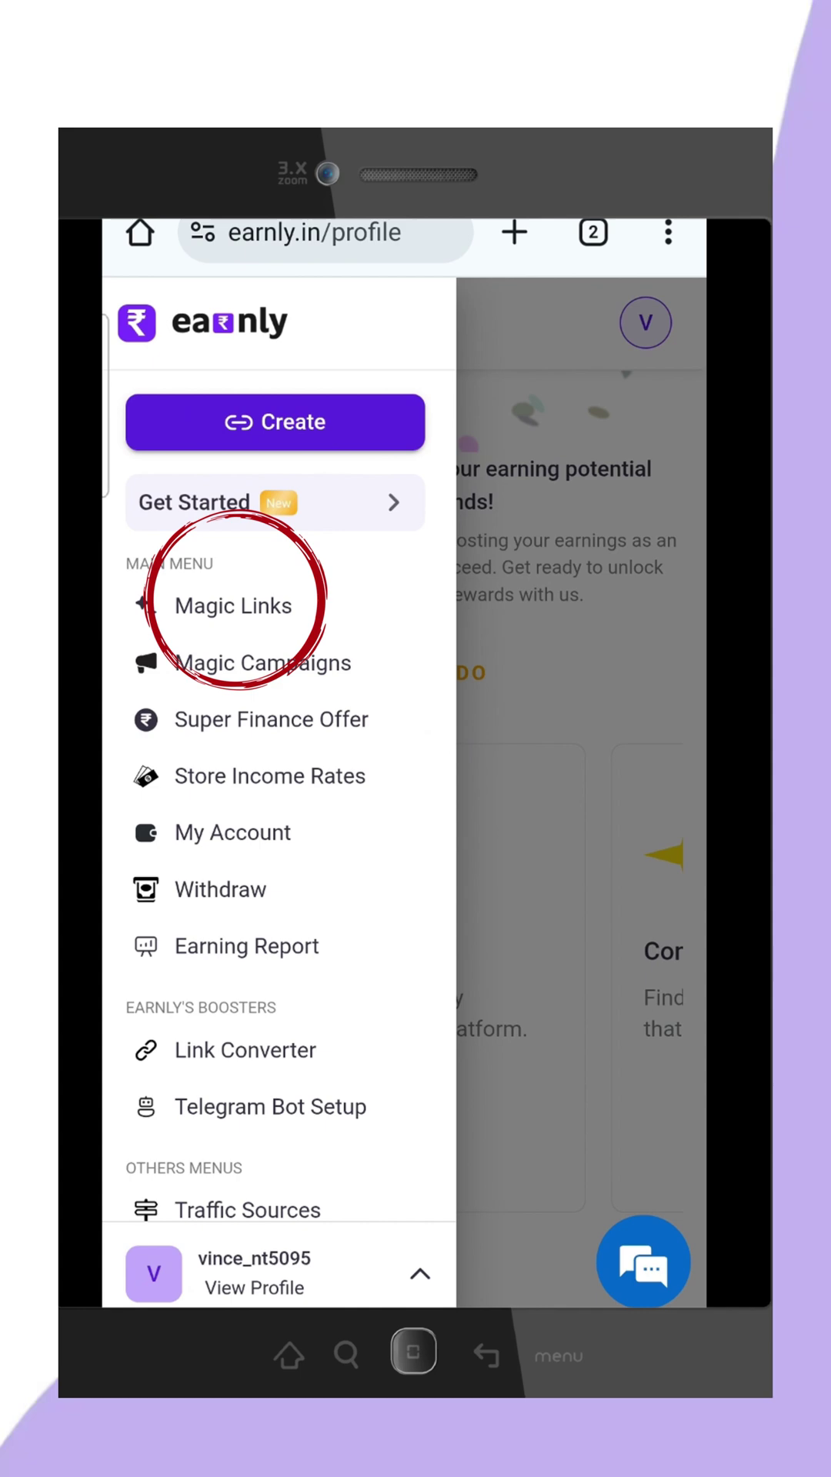
Step: Go to Magic Links and grant Earnly access to the Instagram account
left_click(234, 583)
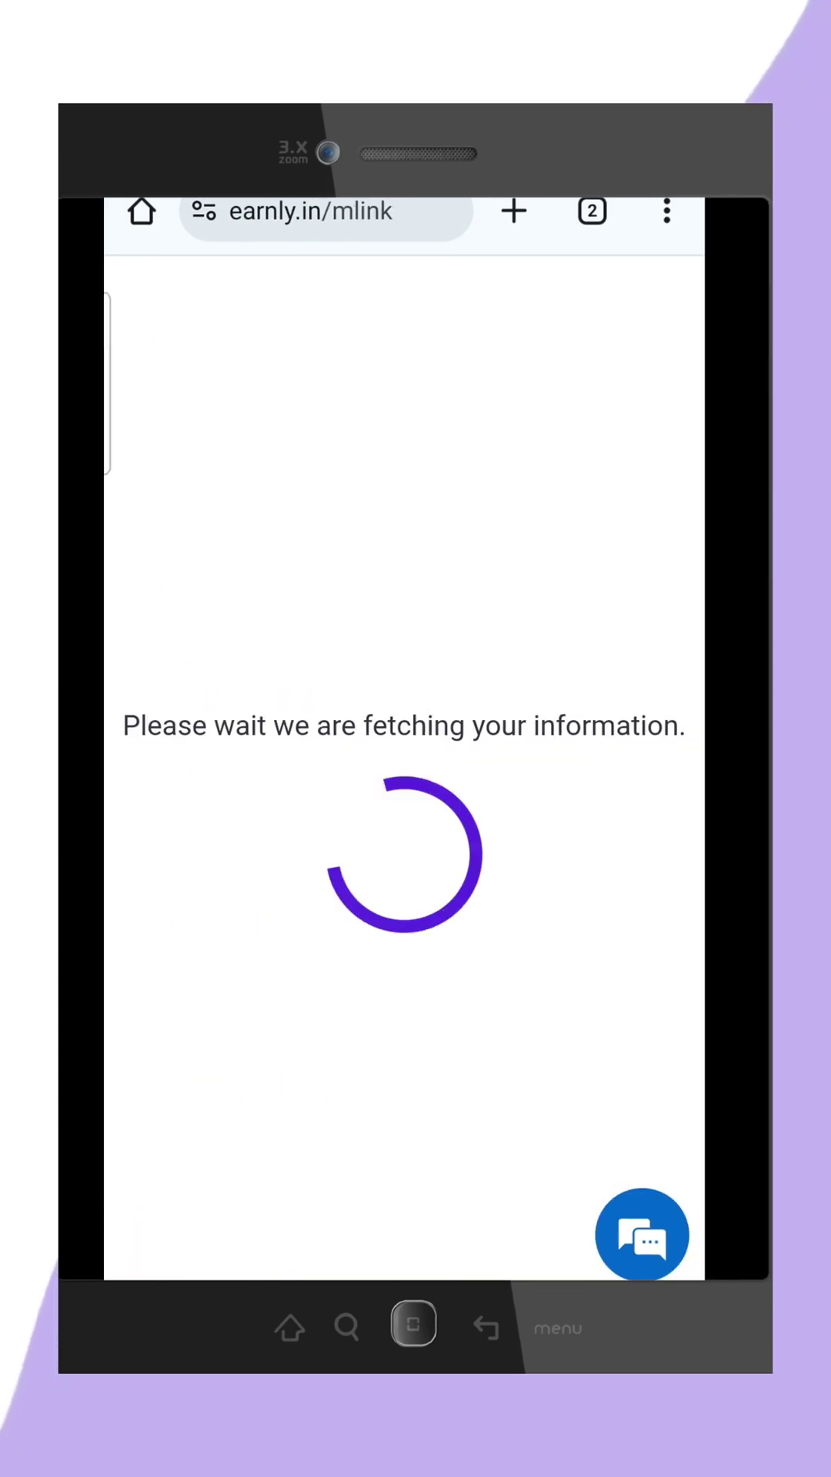
left_click(247, 1028)
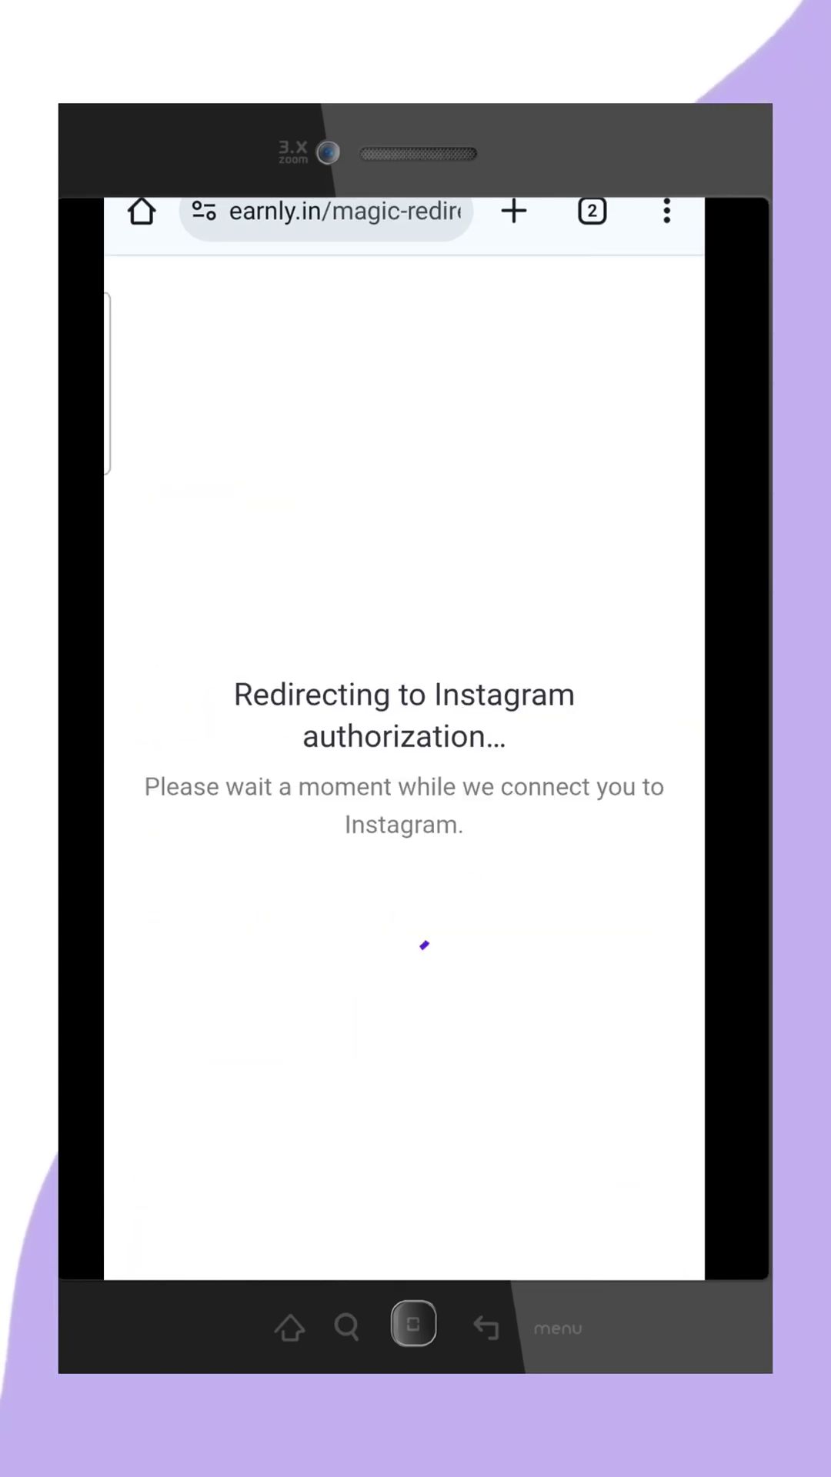
left_click(404, 1148)
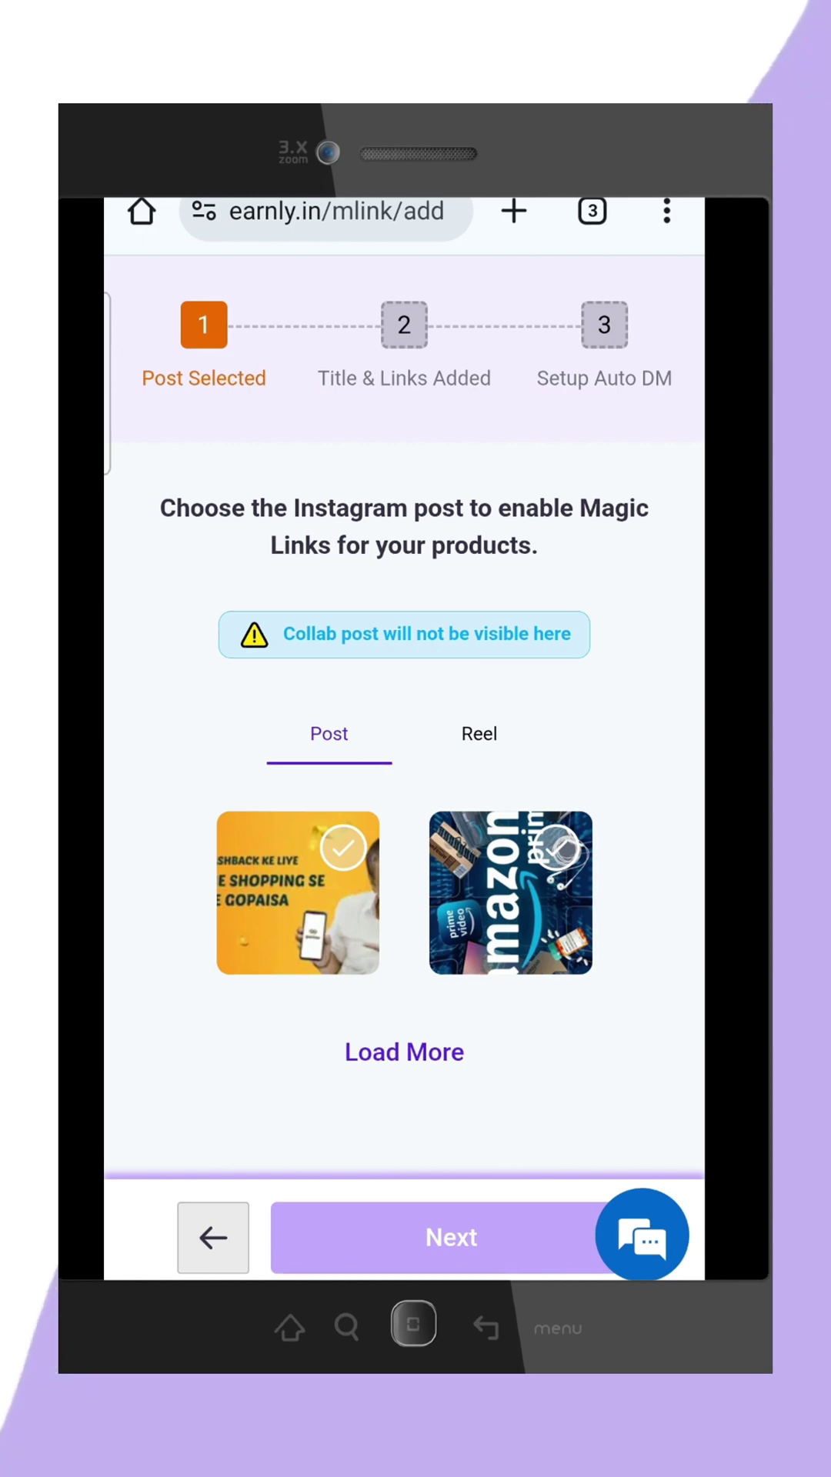
Step: Choose the first post, the yellow cashback post, and proceed to product links
left_click(340, 853)
left_click(450, 1237)
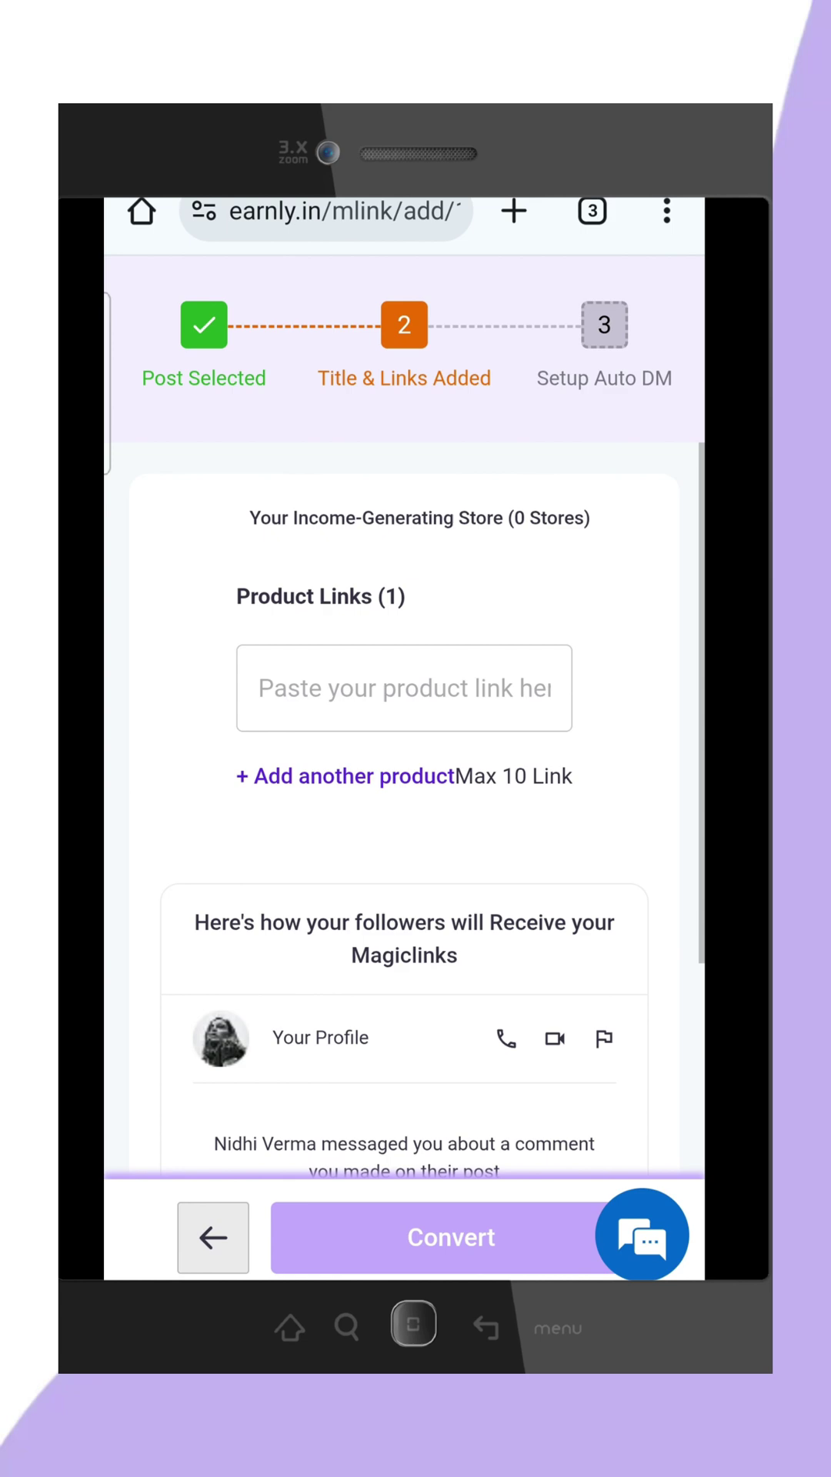
Step: Paste and check the Flipkart product URL, accept the Flipkart store, and convert it
left_click(385, 688)
left_click(288, 849)
left_click(476, 688)
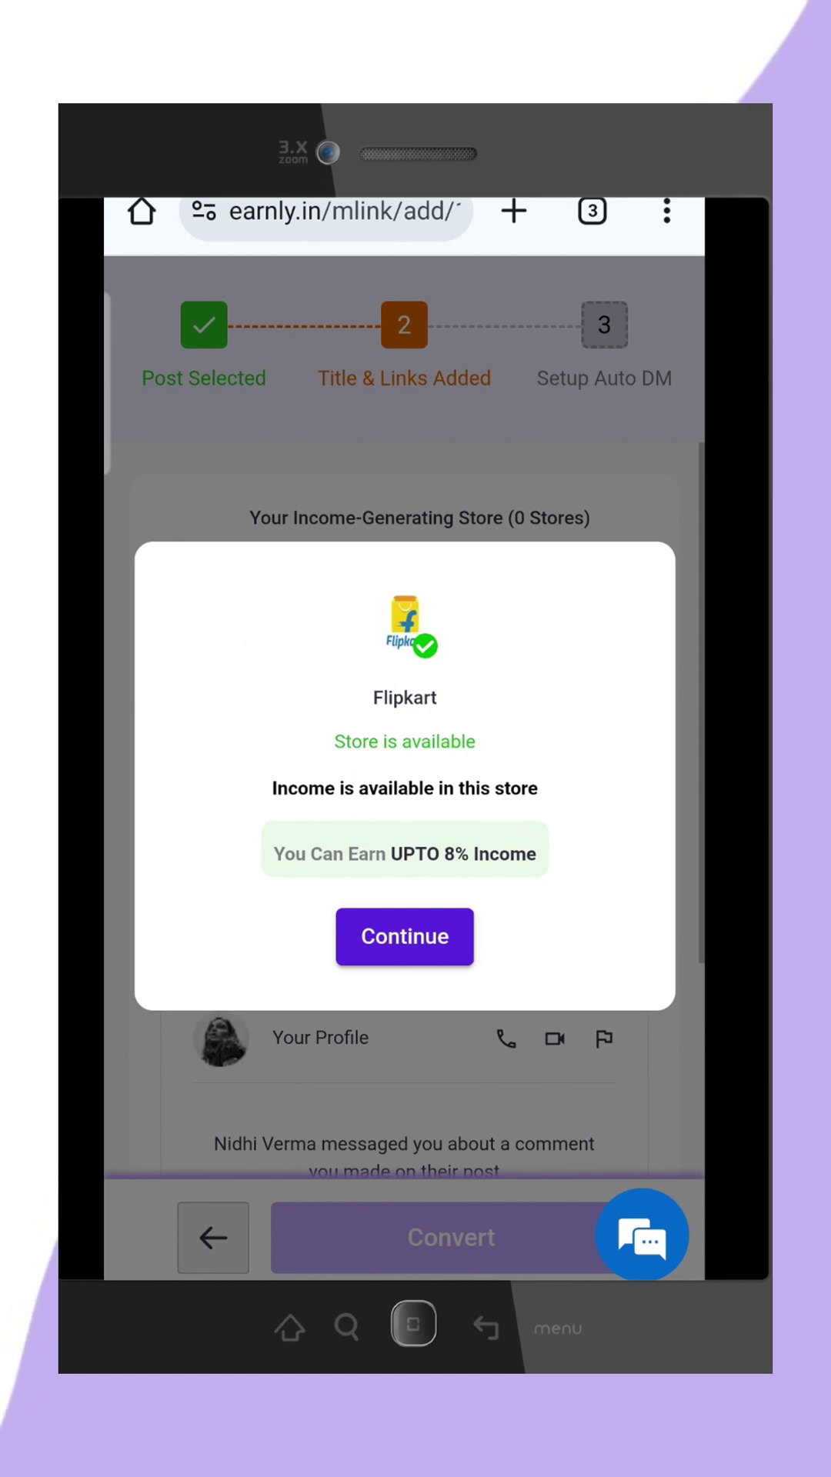
left_click(404, 936)
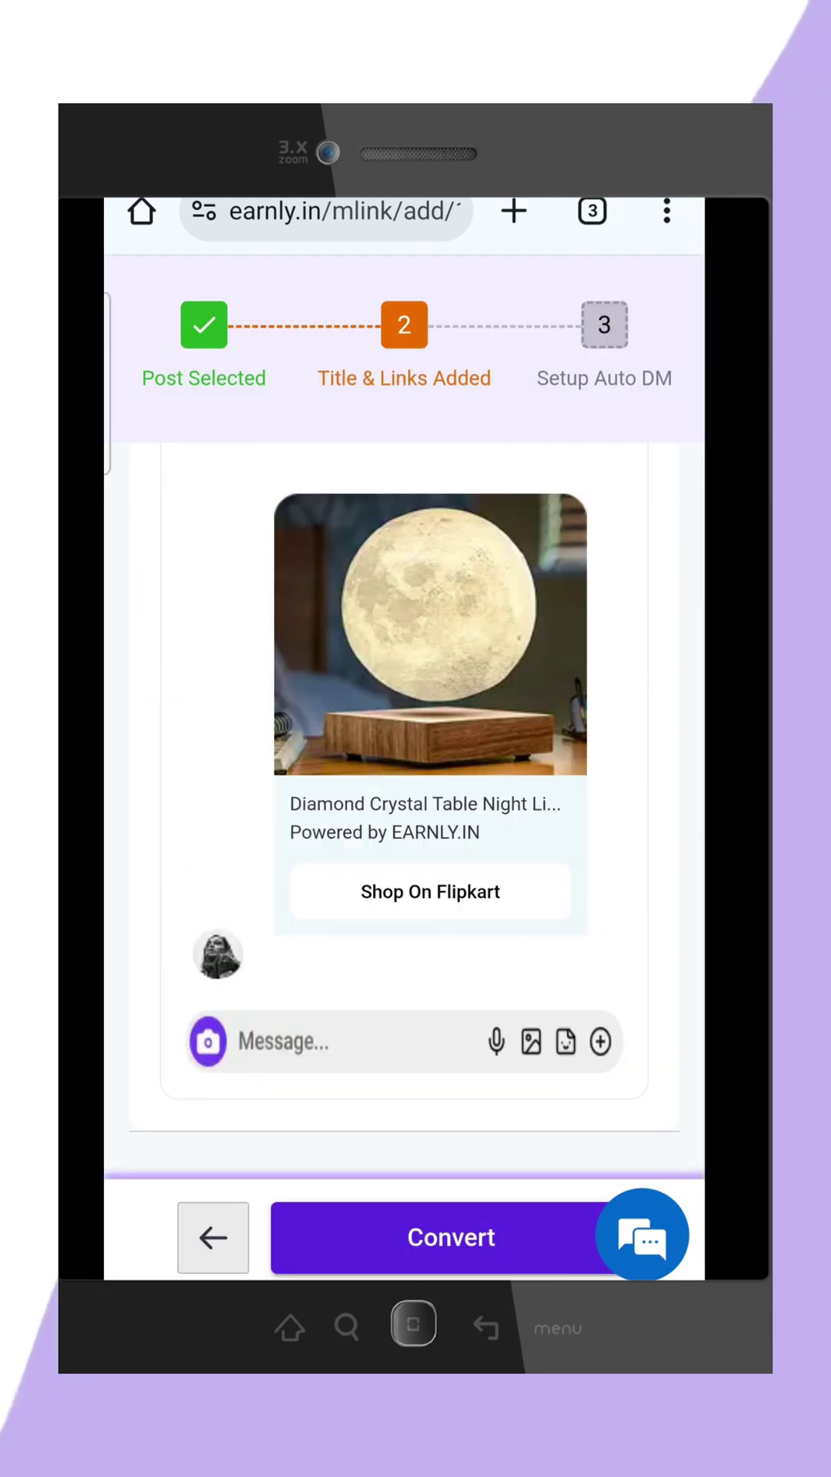
scroll(404, 807, "up", 5)
left_click(396, 1244)
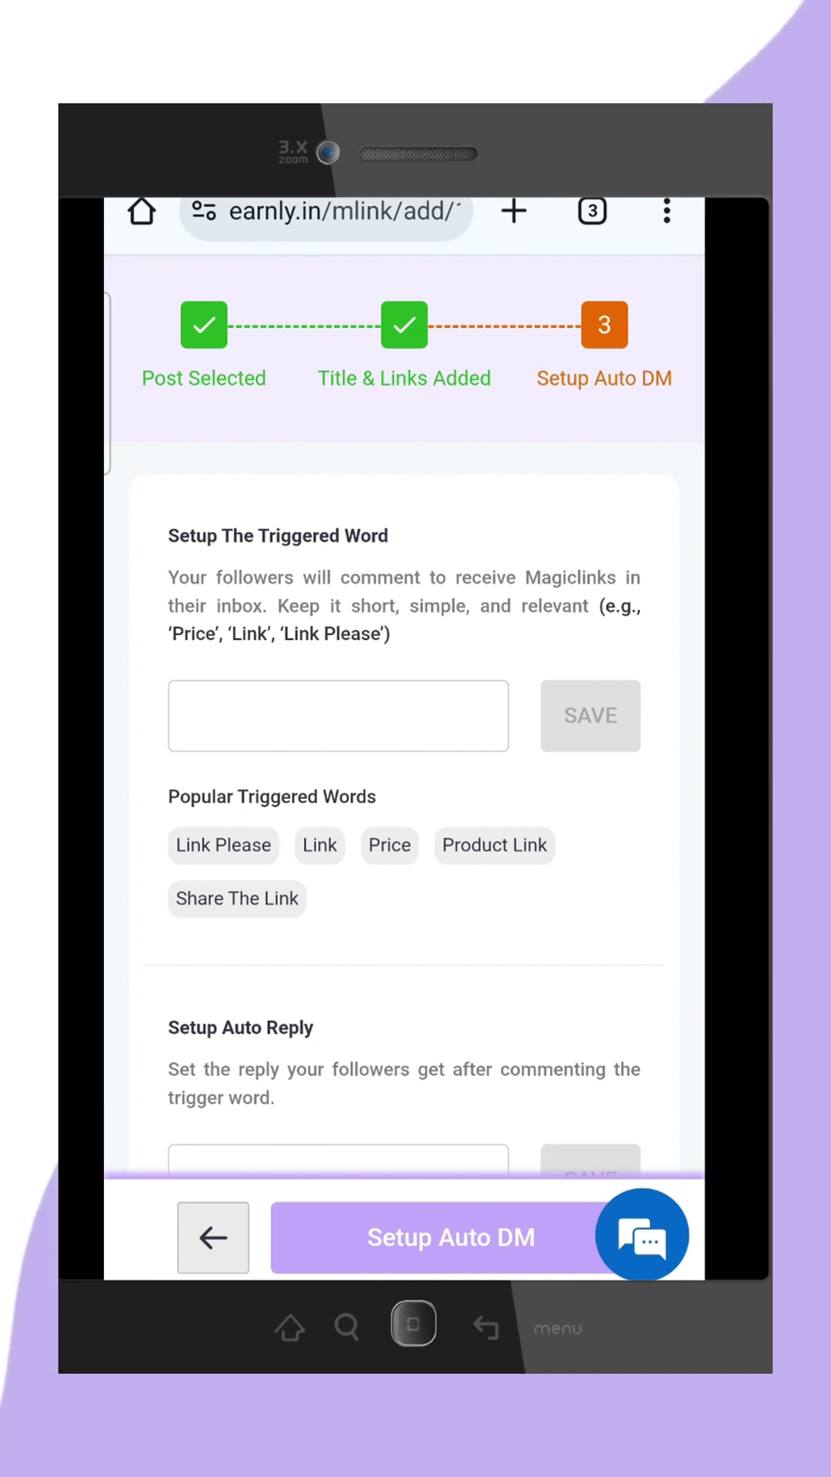
scroll(357, 612, "down", 2)
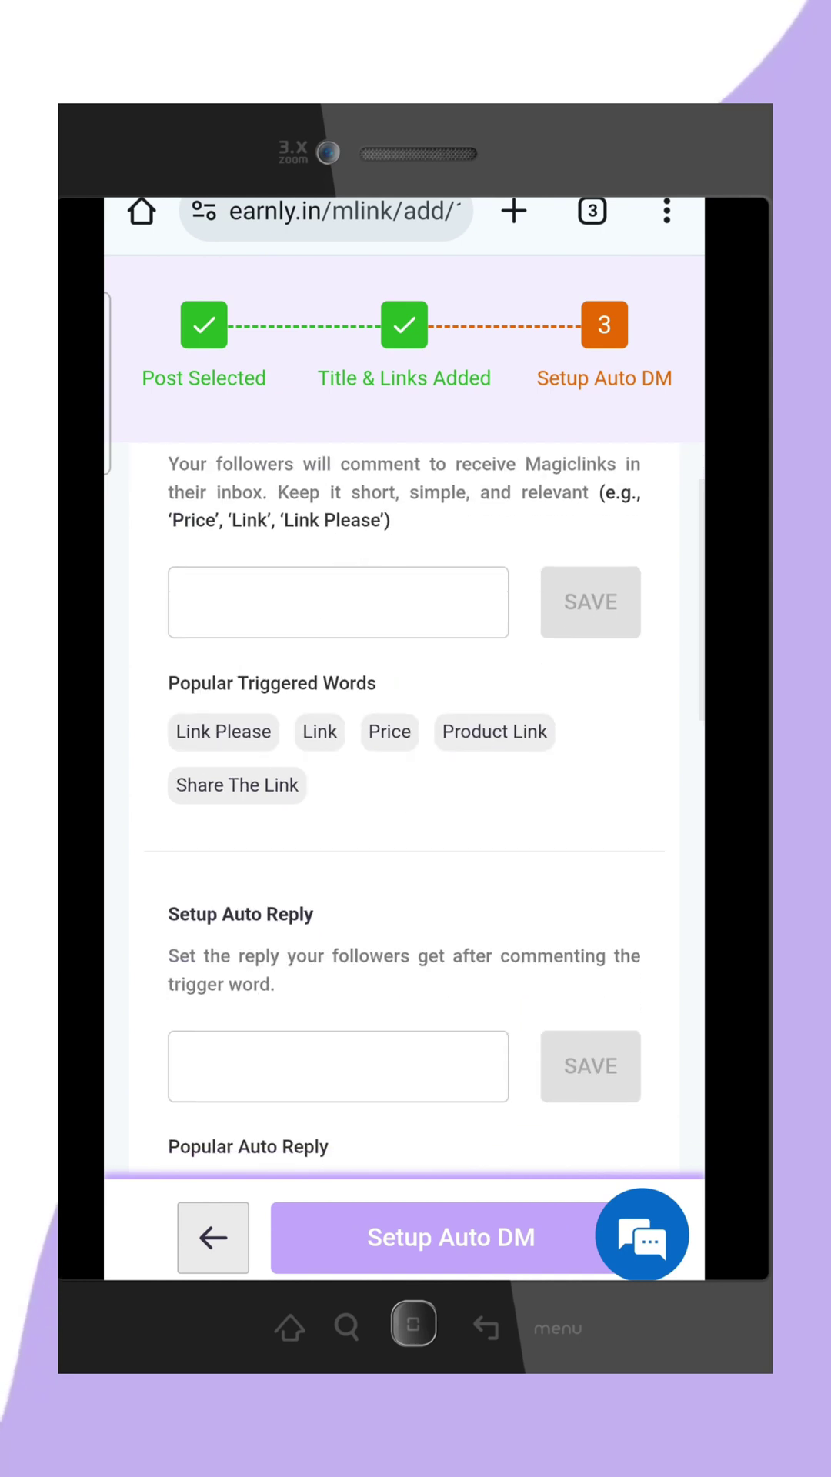
type("Link")
Step: Save 'Link' as the Auto DM trigger word
left_click(590, 601)
scroll(404, 808, "down", 1)
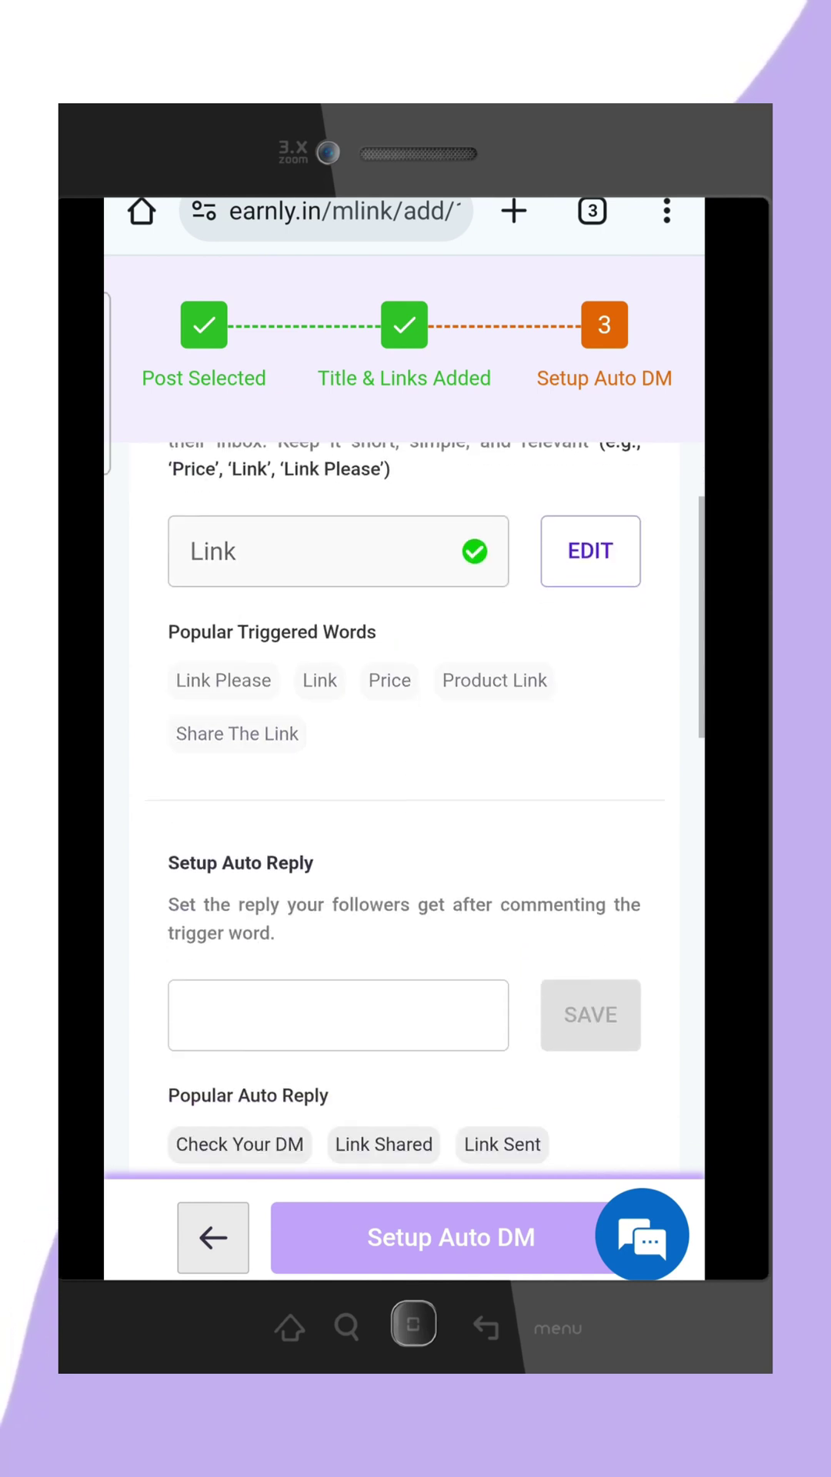
scroll(404, 809, "down", 3)
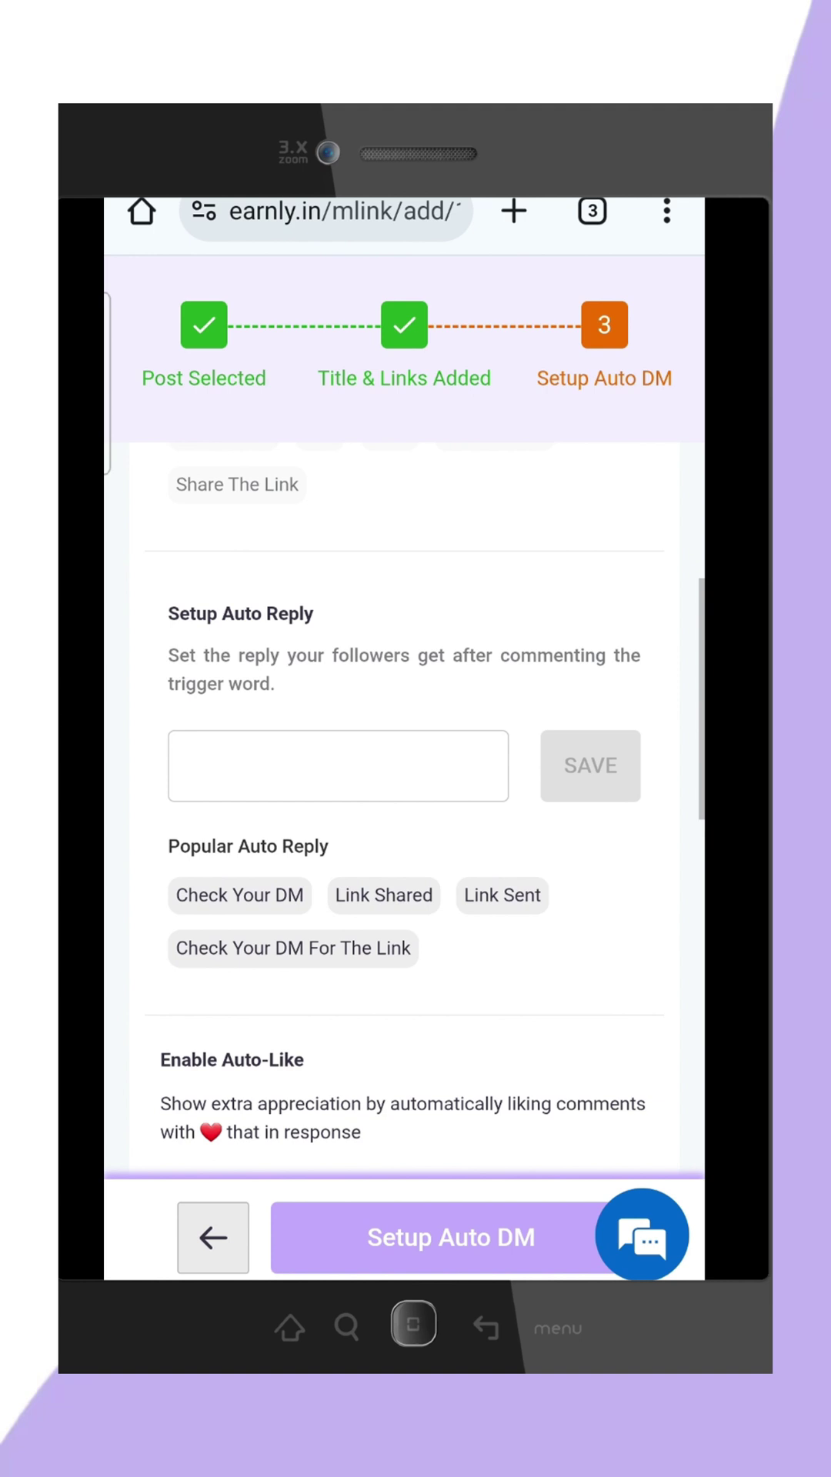
scroll(404, 808, "down", 1)
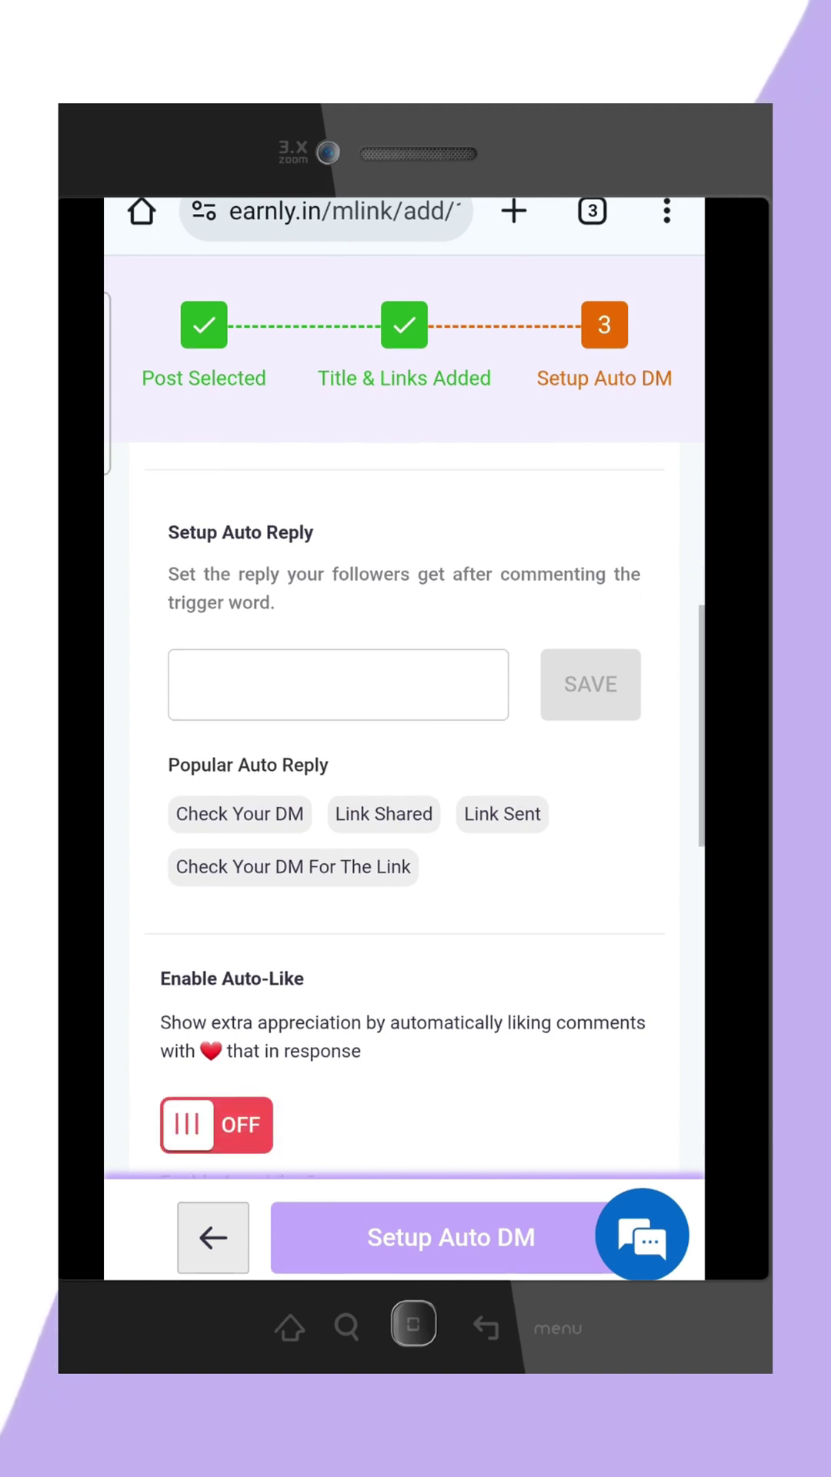
Step: Save 'Check Your DM For The Link' as the auto reply and activate Auto DM
left_click(293, 860)
left_click(590, 679)
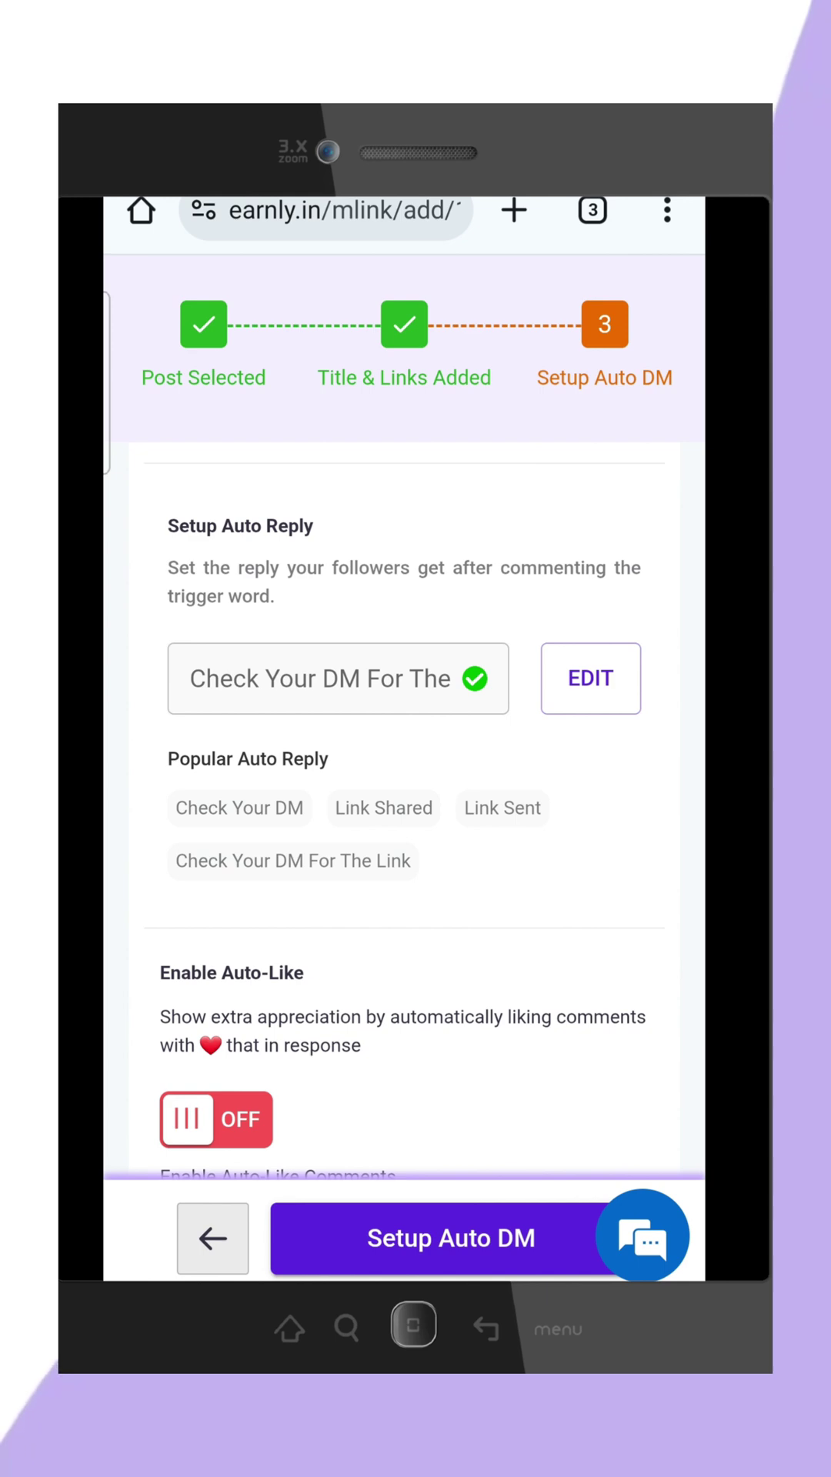
scroll(404, 807, "down", 5)
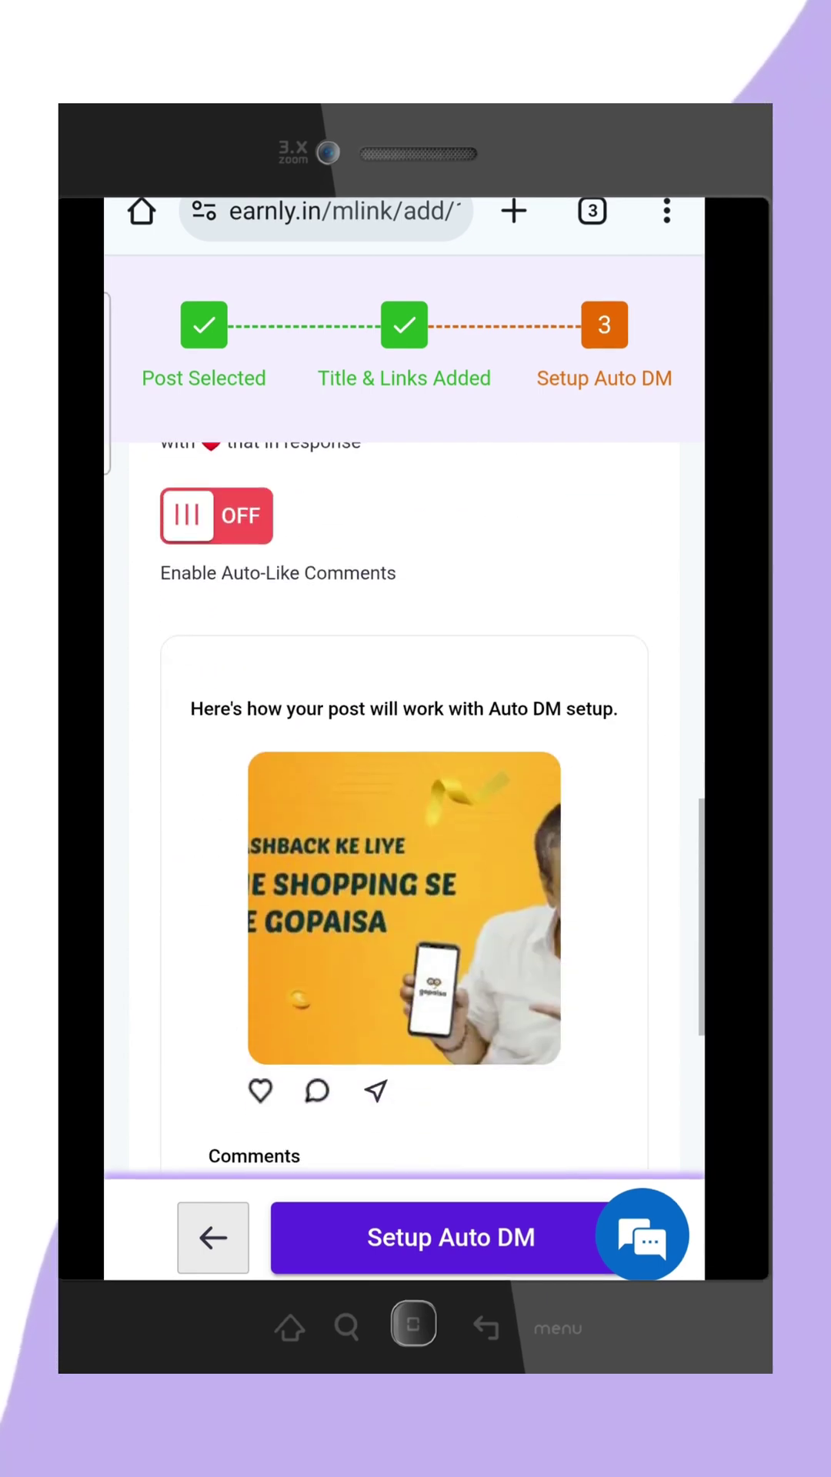
scroll(404, 807, "up", 2)
scroll(404, 809, "down", 3)
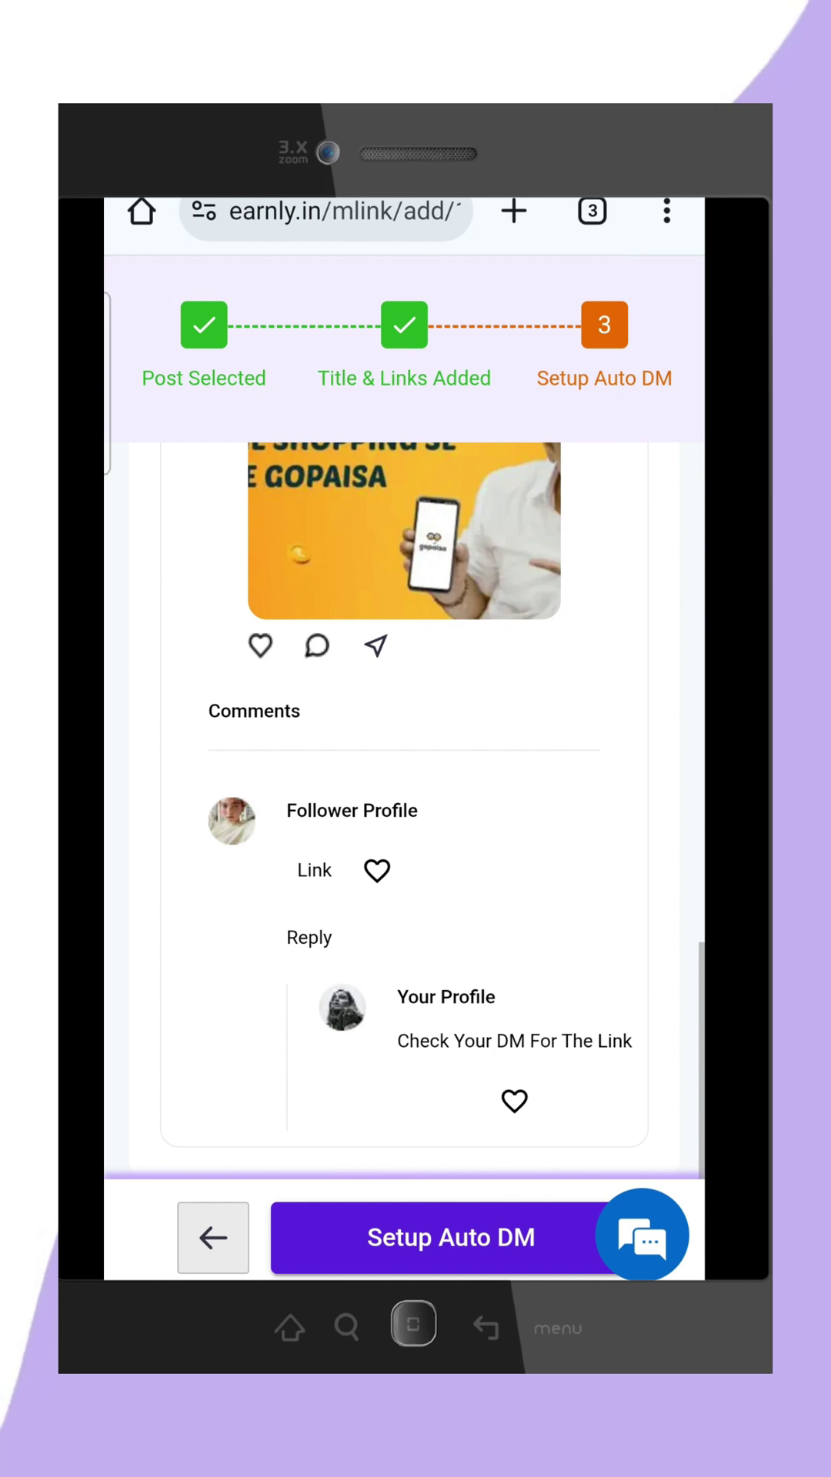
left_click(479, 1246)
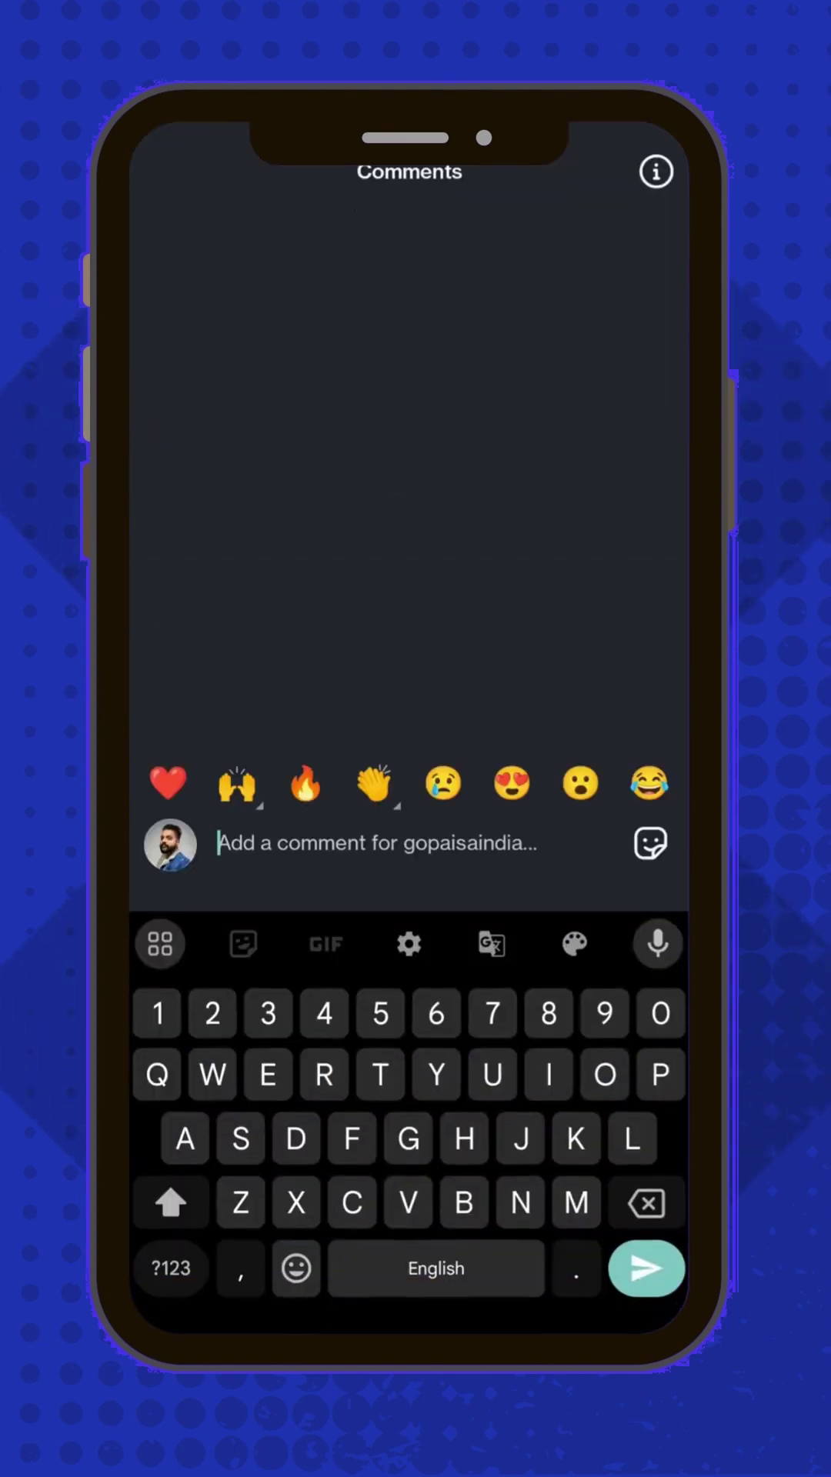
type("Link")
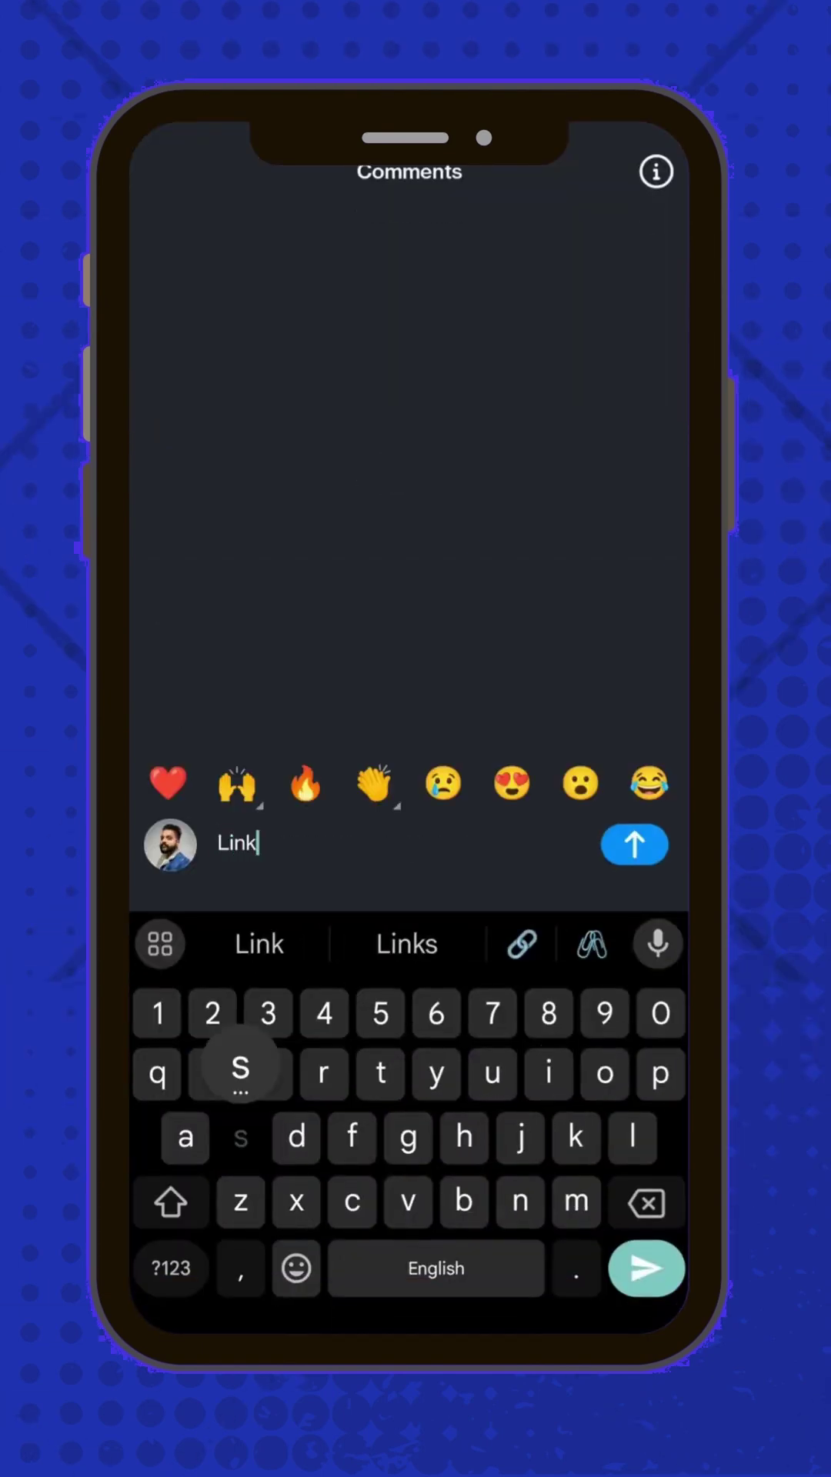
type("s please!!")
Step: Post the test comment 'Links please!!' on the cashback reel
key("Return")
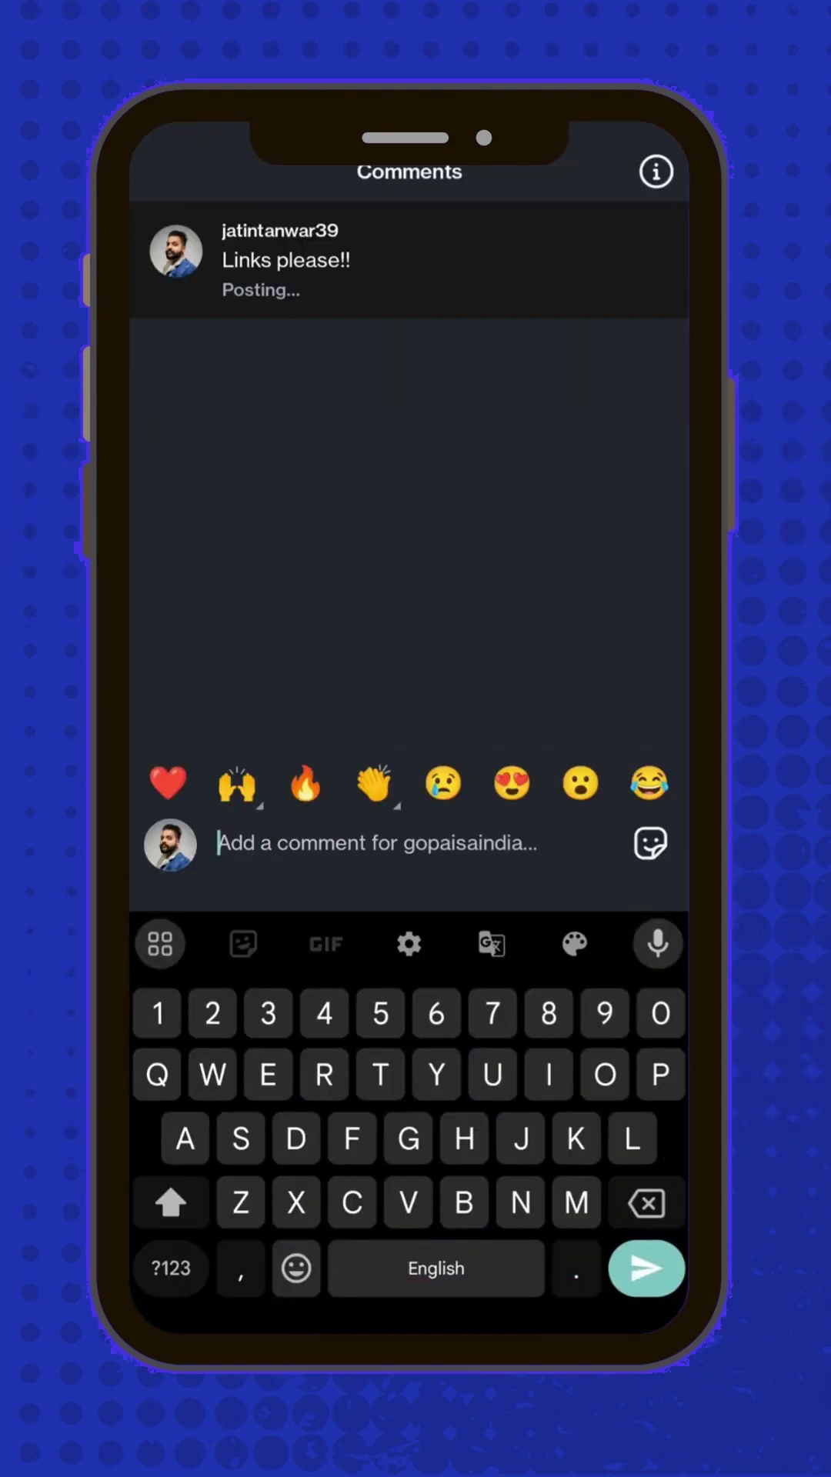